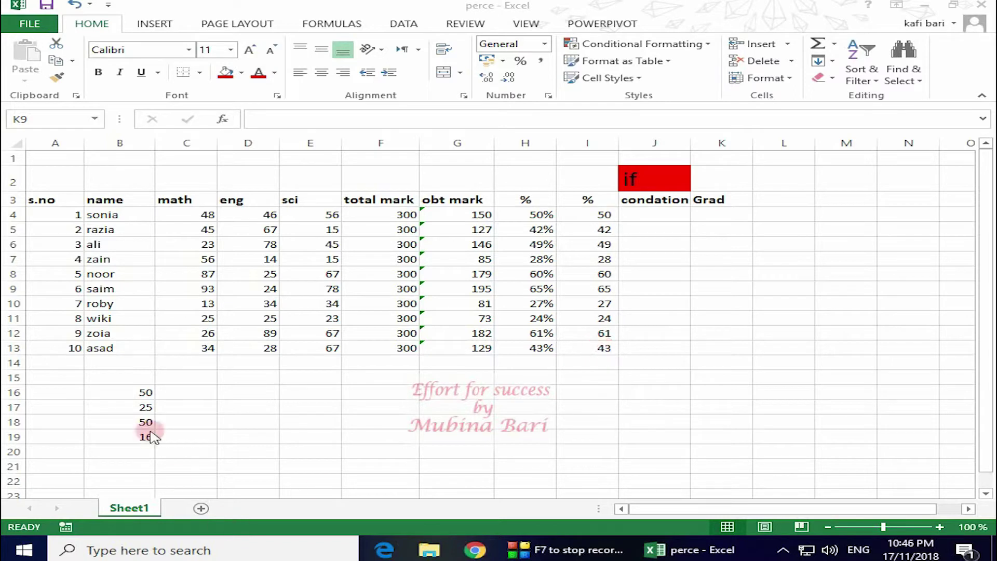
- Start the C16 formula as =if(B16=50 to test whether B16 equals 50
{"action": "left_click", "coordinate": [173, 394]}
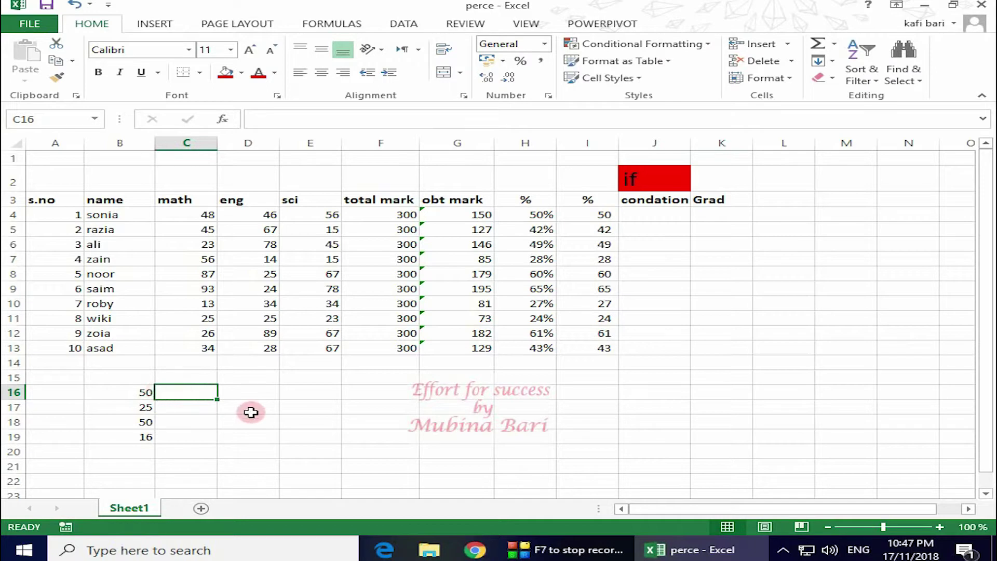
{"action": "type", "text": "="}
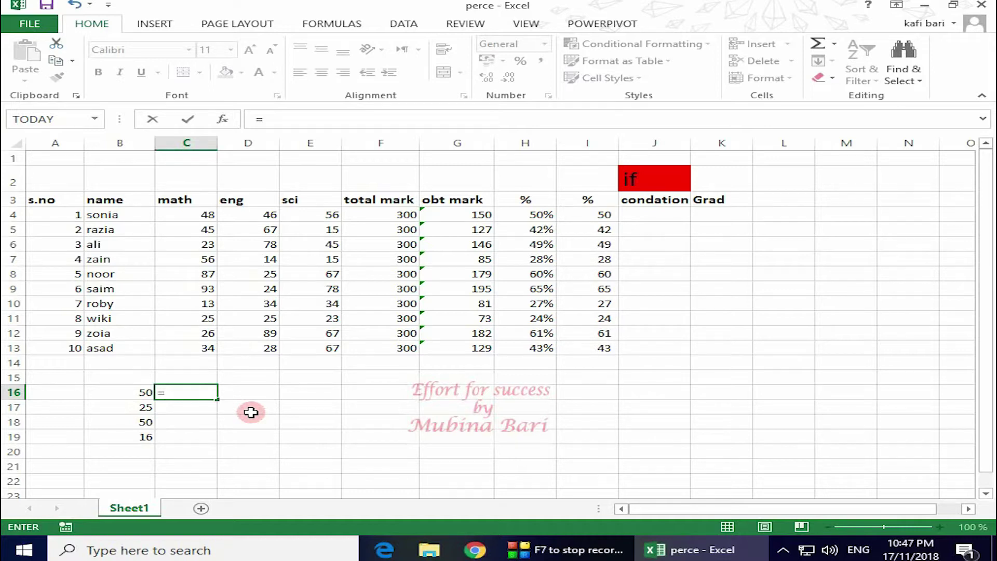
{"action": "type", "text": "if"}
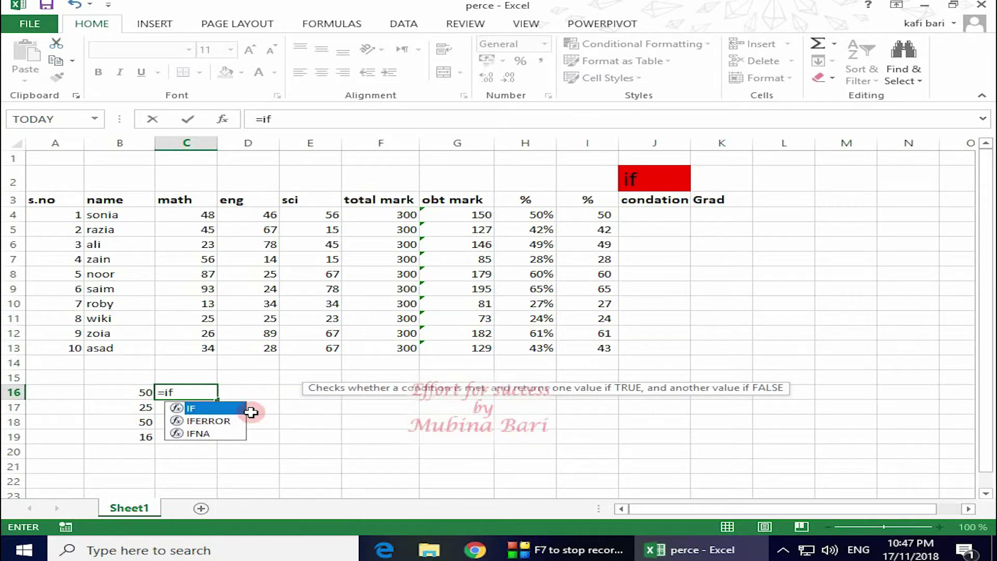
{"action": "type", "text": "("}
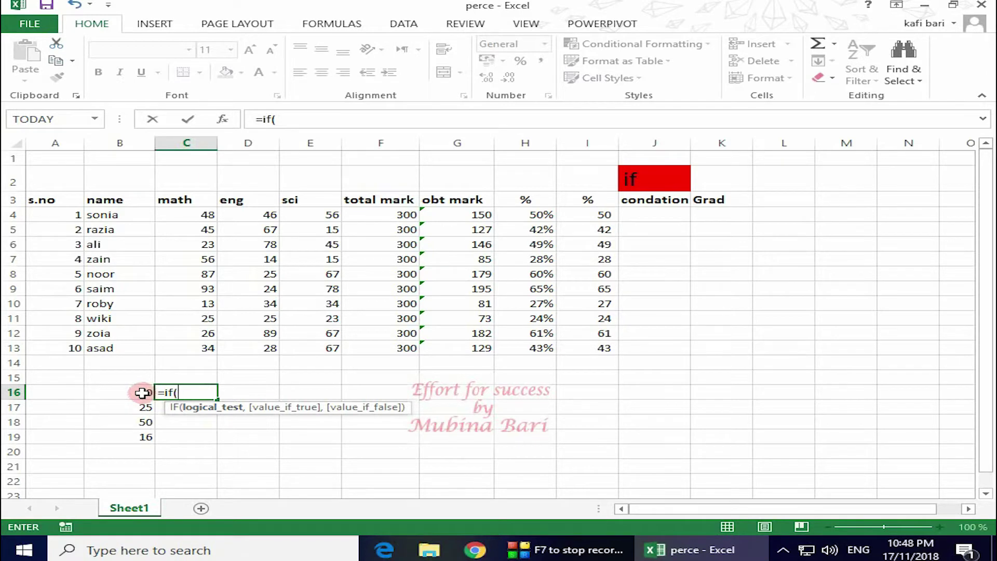
{"action": "left_click", "coordinate": [141, 393]}
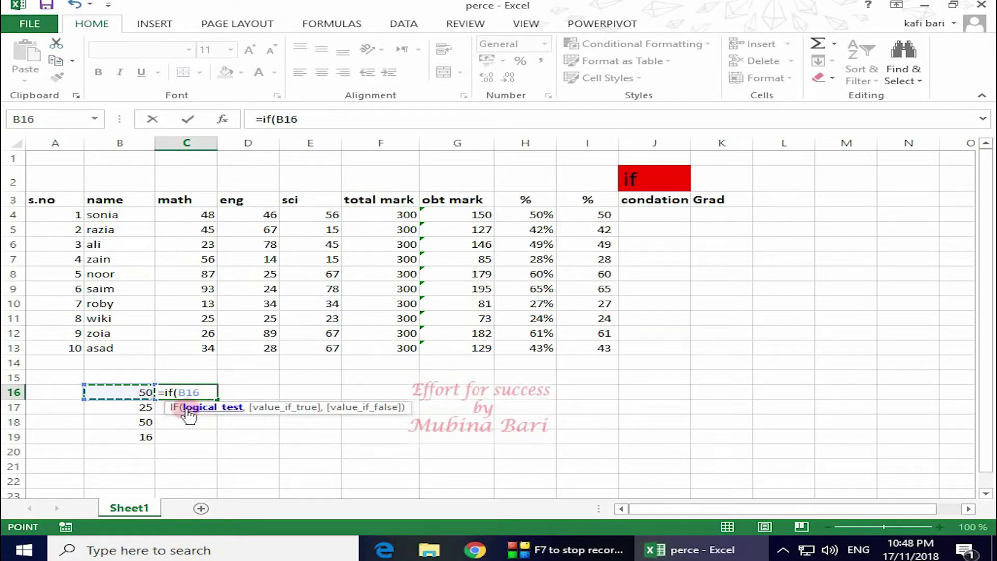
{"action": "left_click", "coordinate": [136, 391]}
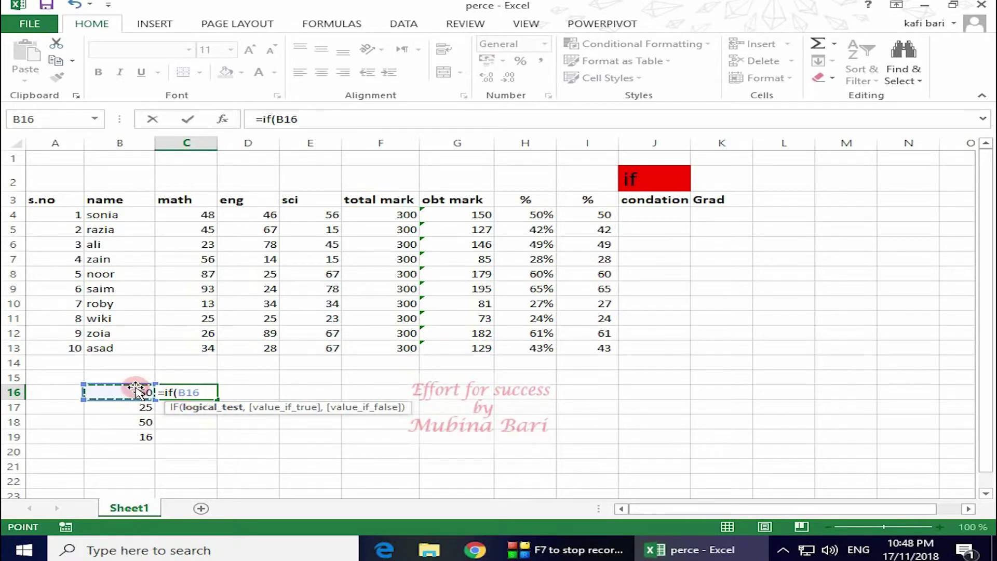
{"action": "type", "text": "="}
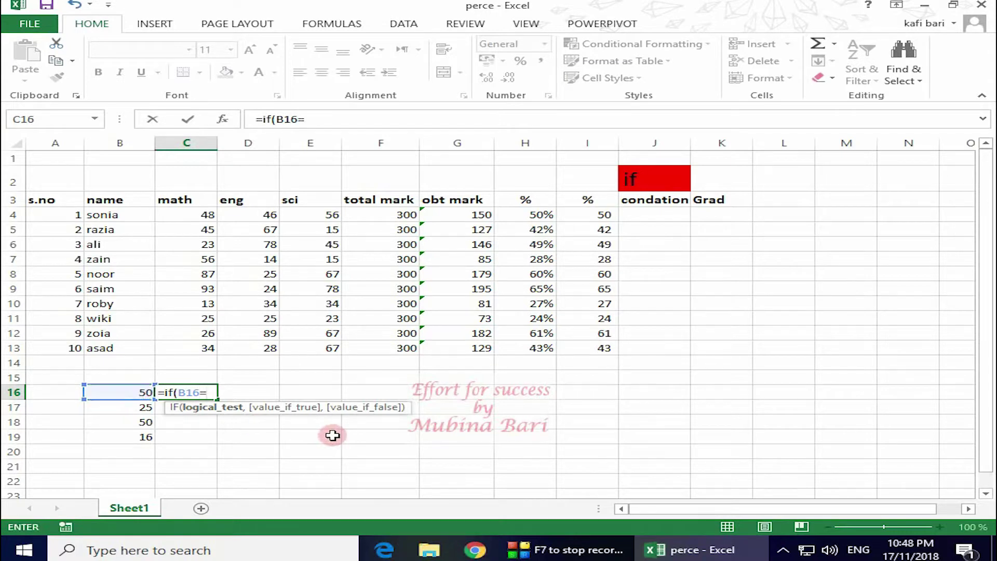
{"action": "type", "text": "50"}
- Add the results "true" and "false" to close the C16 IF formula
{"action": "type", "text": ","}
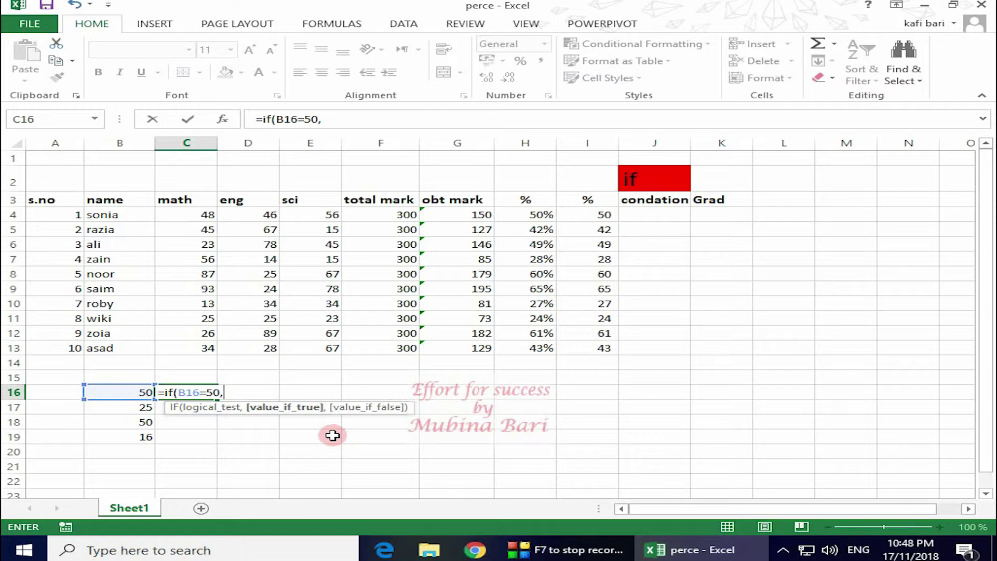
{"action": "type", "text": "\""}
{"action": "type", "text": "true"}
{"action": "type", "text": "\""}
{"action": "type", "text": ","}
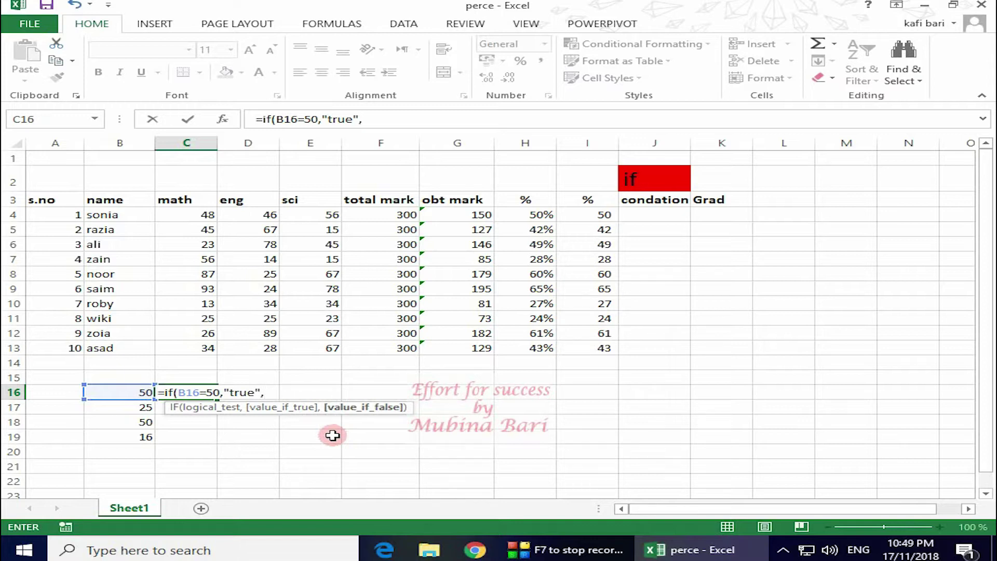
{"action": "type", "text": "\""}
{"action": "type", "text": "false"}
{"action": "type", "text": "\""}
{"action": "type", "text": ")"}
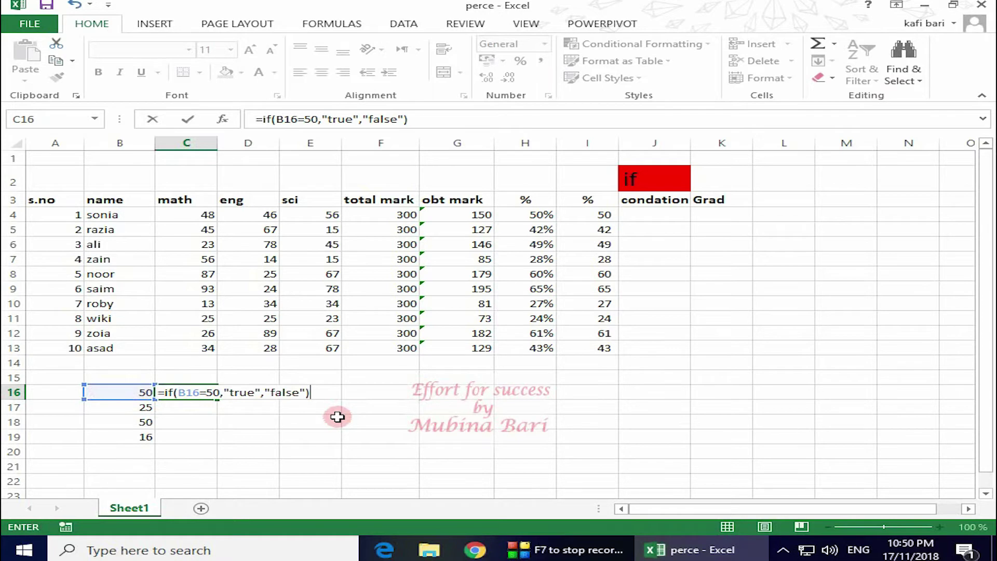
- Enter the C16 formula and fill it down to C19, giving true, false, true, false
{"action": "key", "text": "Return"}
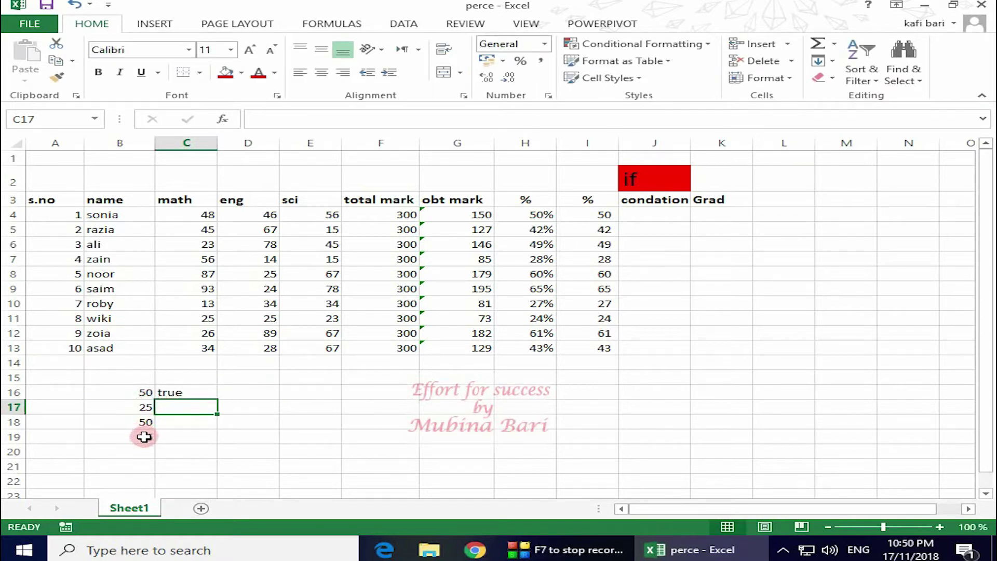
{"action": "type", "text": "16"}
{"action": "left_click", "coordinate": [180, 394]}
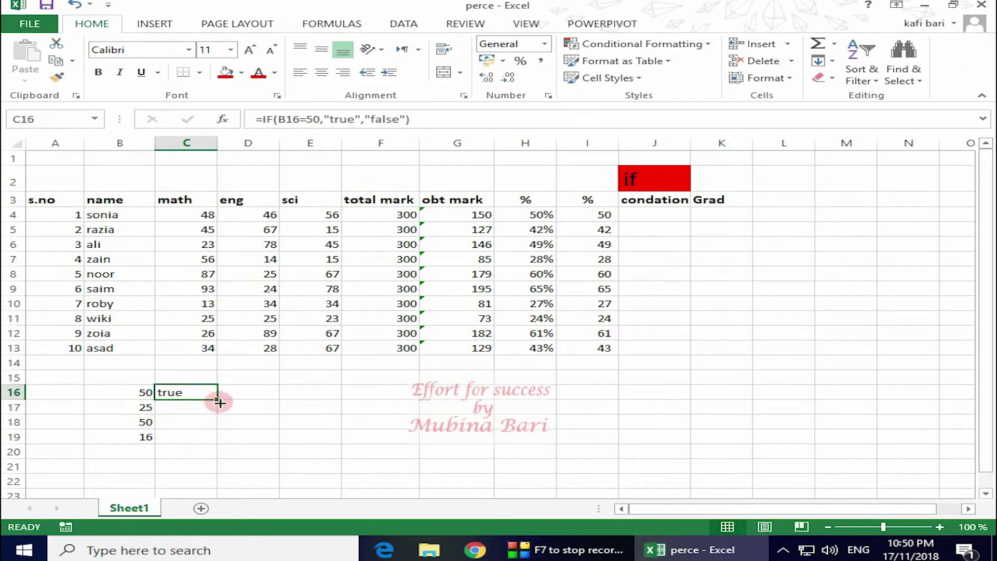
{"action": "left_click_drag", "start_coordinate": [218, 400], "coordinate": [227, 443]}
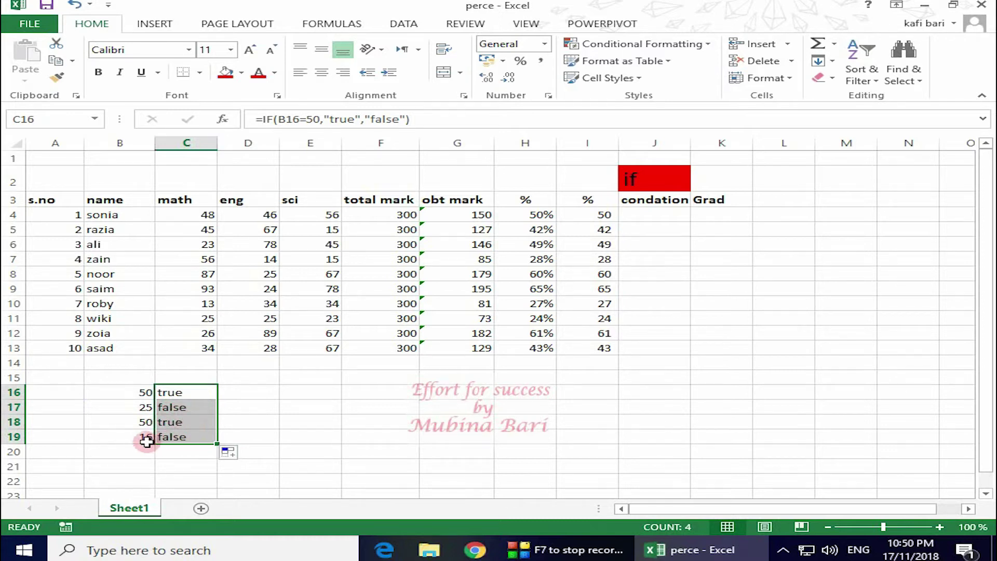
{"action": "left_click", "coordinate": [261, 430]}
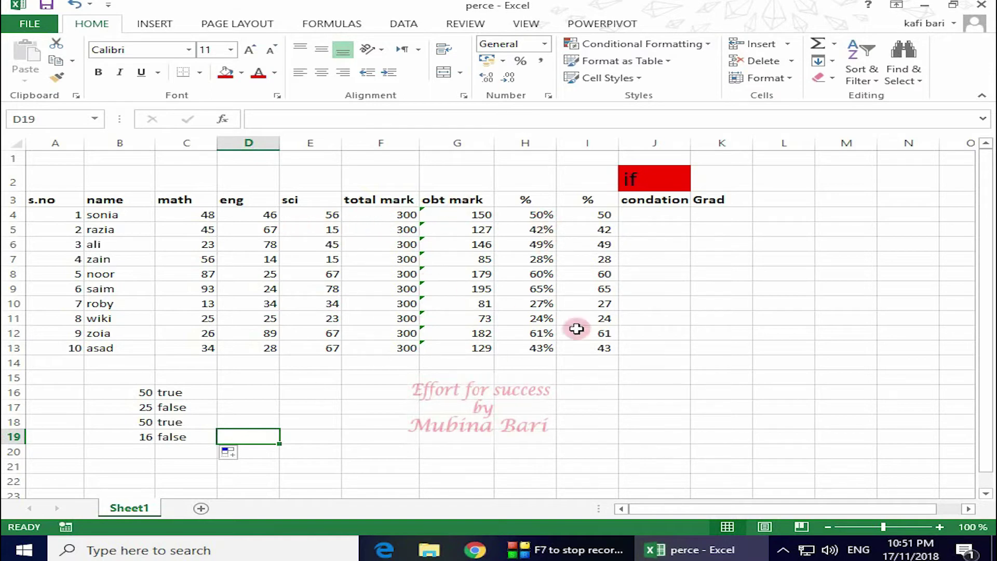
- Begin a formula with = in J4, replacing a stray plus sign
{"action": "left_click", "coordinate": [635, 373]}
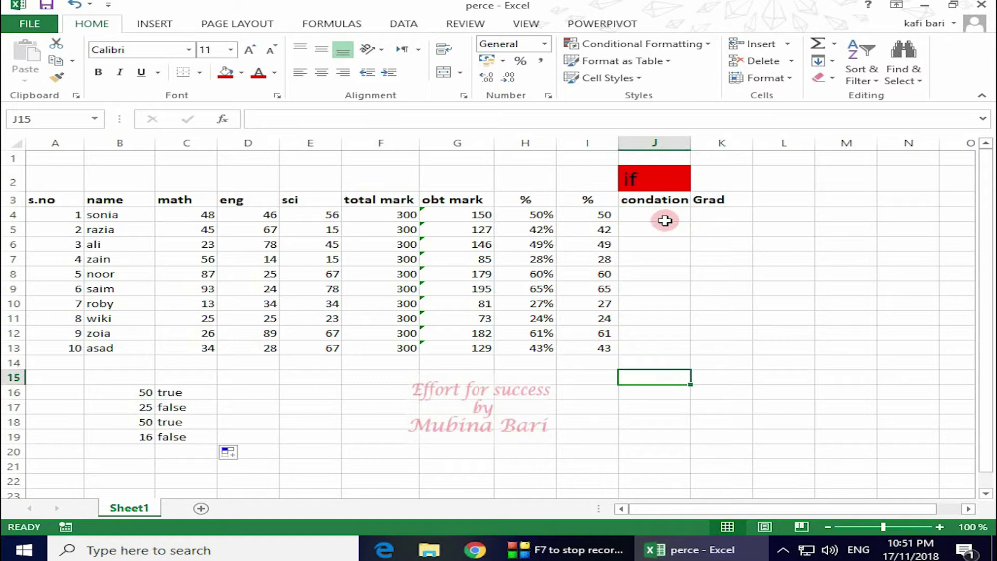
{"action": "left_click", "coordinate": [664, 217]}
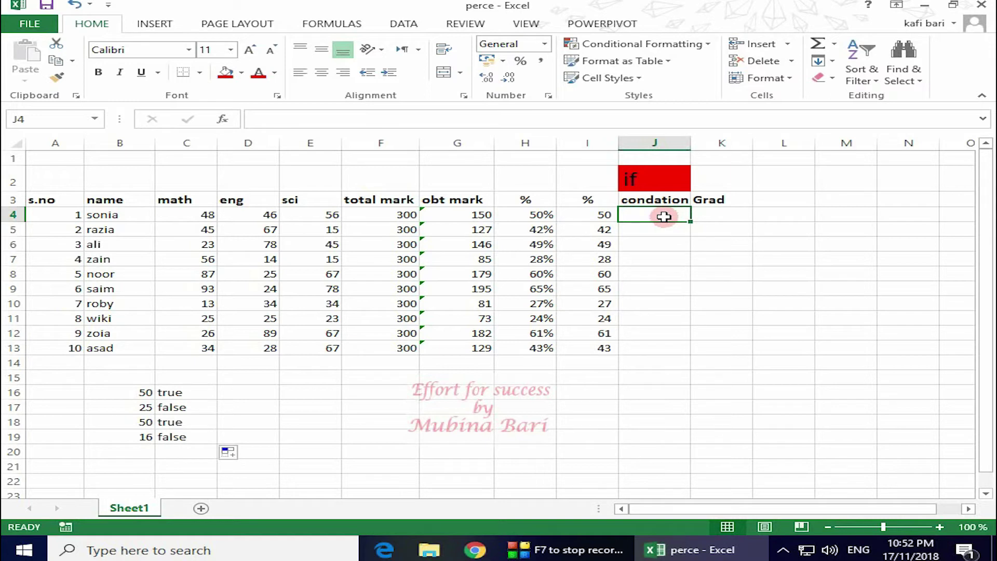
{"action": "type", "text": "+"}
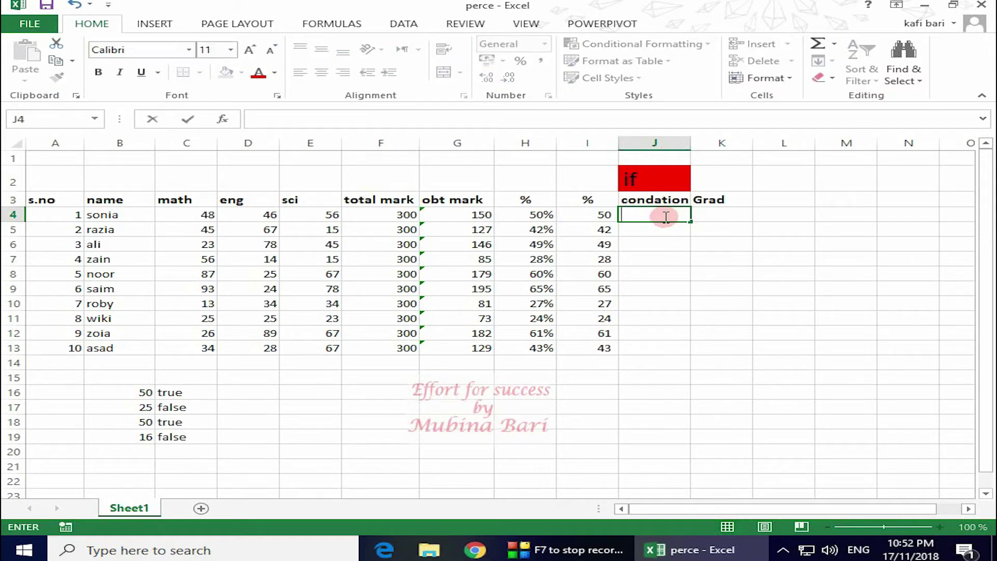
{"action": "key", "text": "BackSpace"}
{"action": "type", "text": "="}
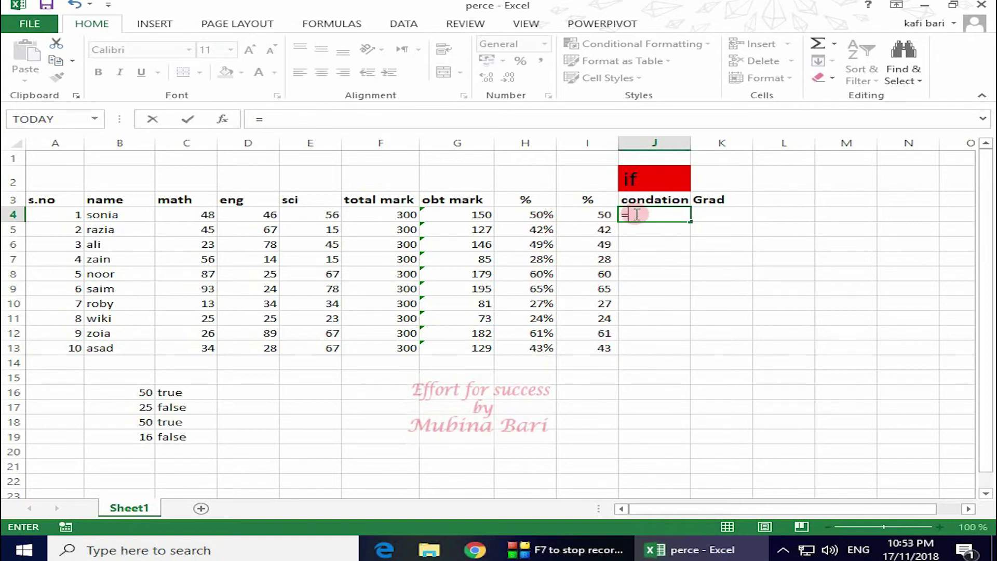
- Enter =if(H4>=33,"pass","fail") in J4 to grade the H4 percentage
{"action": "type", "text": "if"}
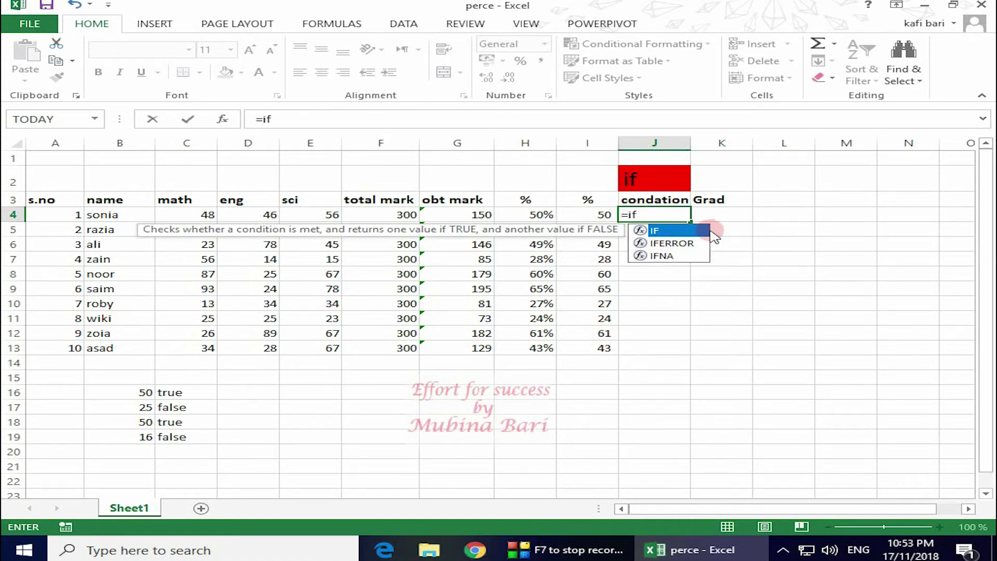
{"action": "type", "text": "("}
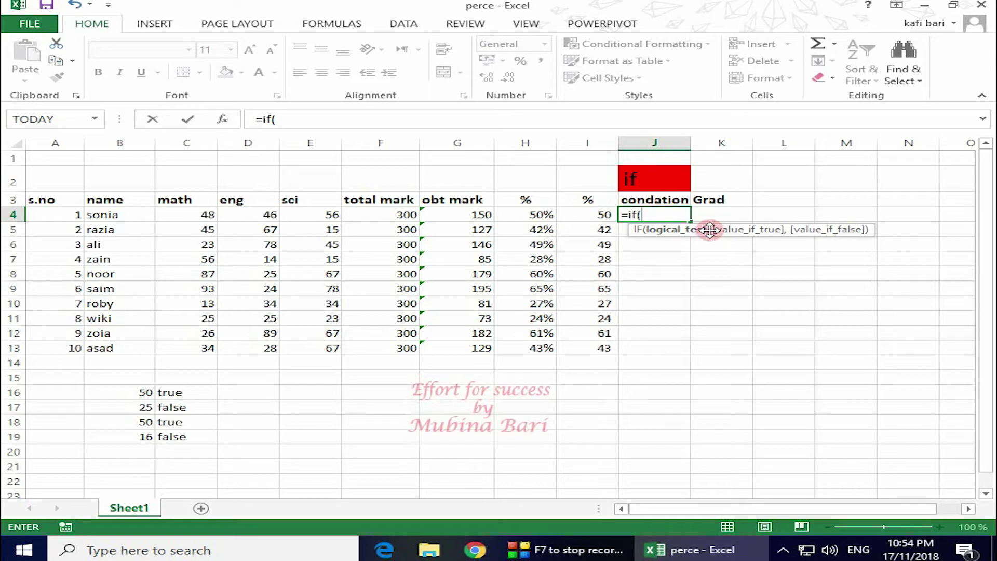
{"action": "left_click", "coordinate": [537, 216]}
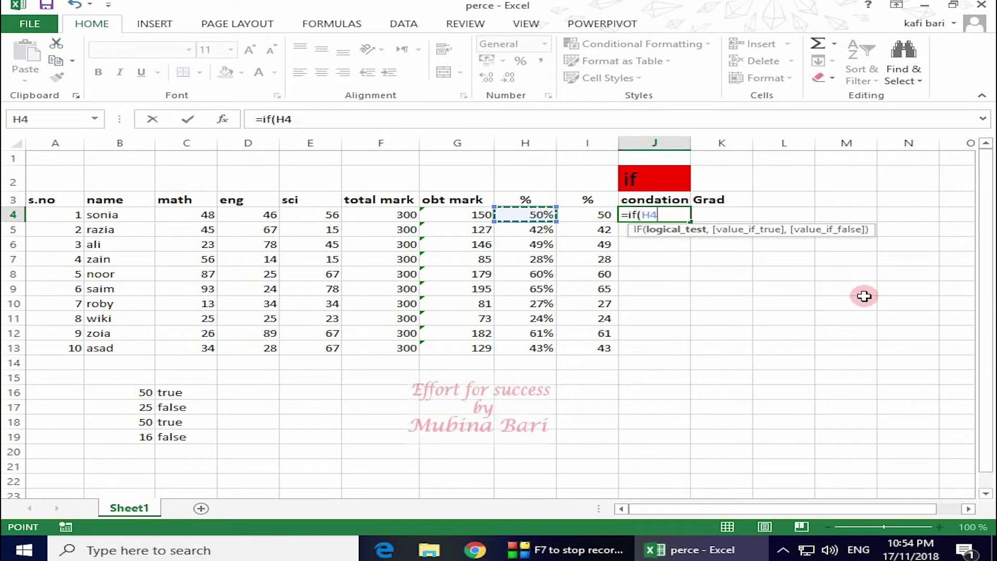
{"action": "type", "text": ">="}
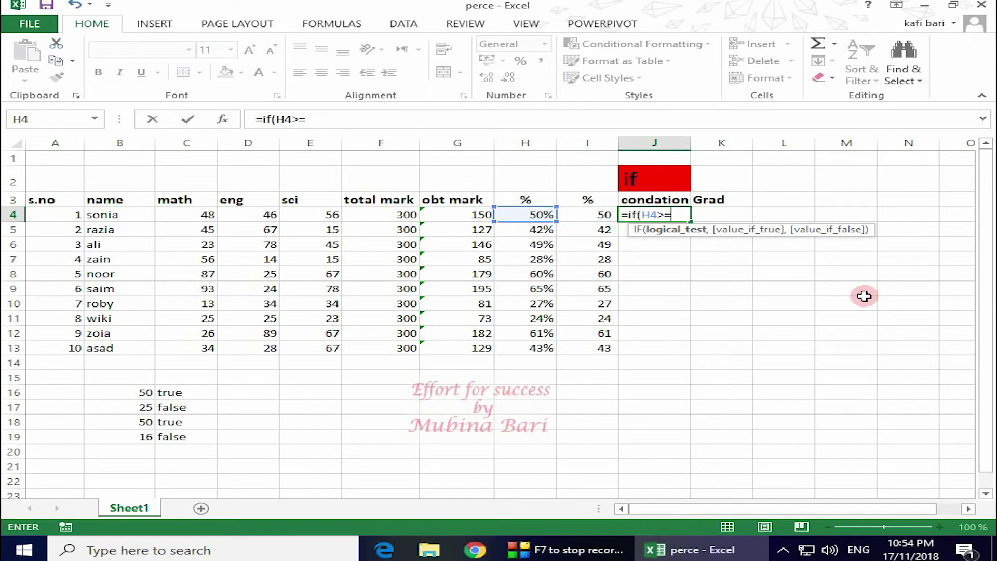
{"action": "type", "text": "33"}
{"action": "type", "text": ","}
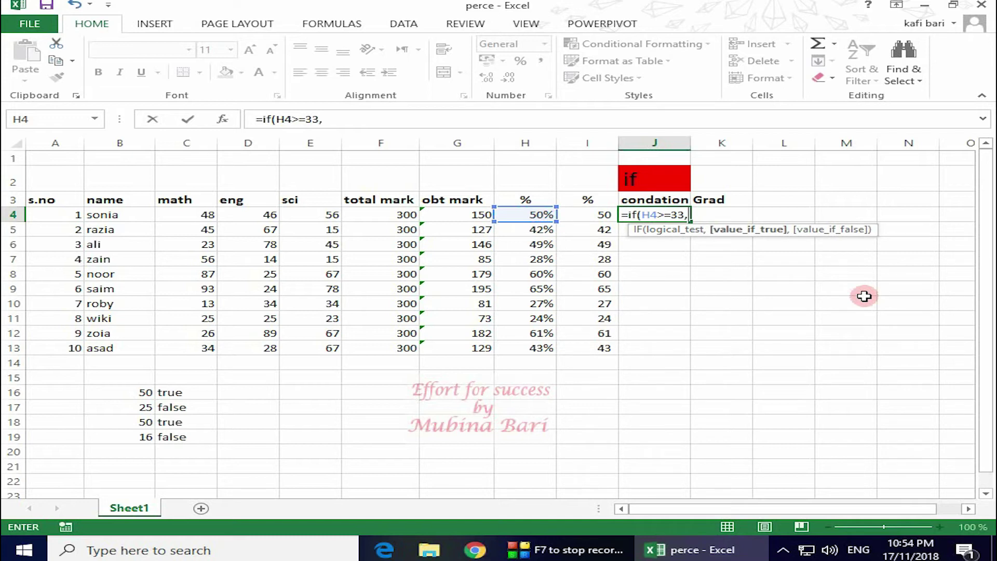
{"action": "type", "text": "\""}
{"action": "type", "text": "pass"}
{"action": "type", "text": "\""}
{"action": "type", "text": ",\"fail"}
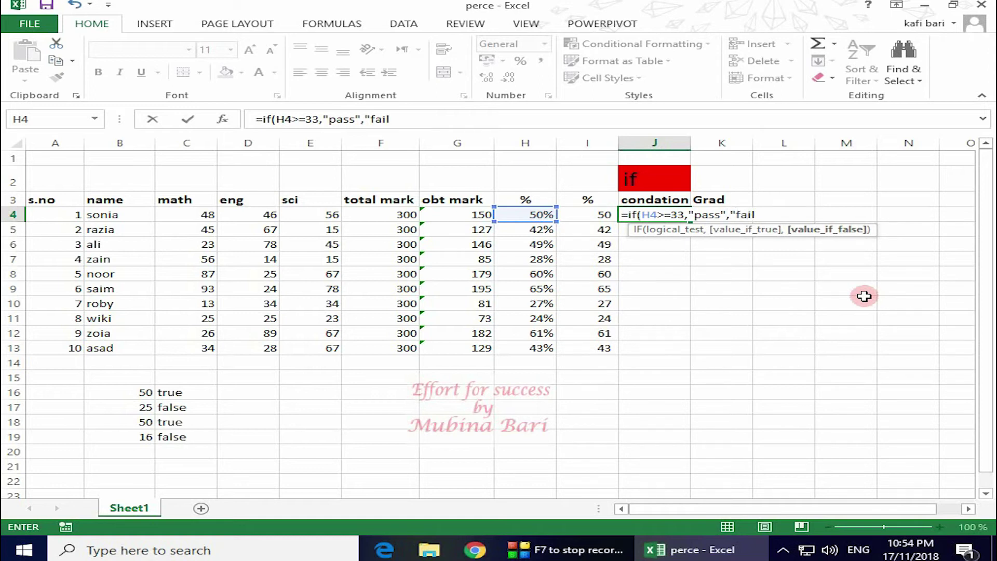
{"action": "type", "text": "\""}
{"action": "type", "text": ")"}
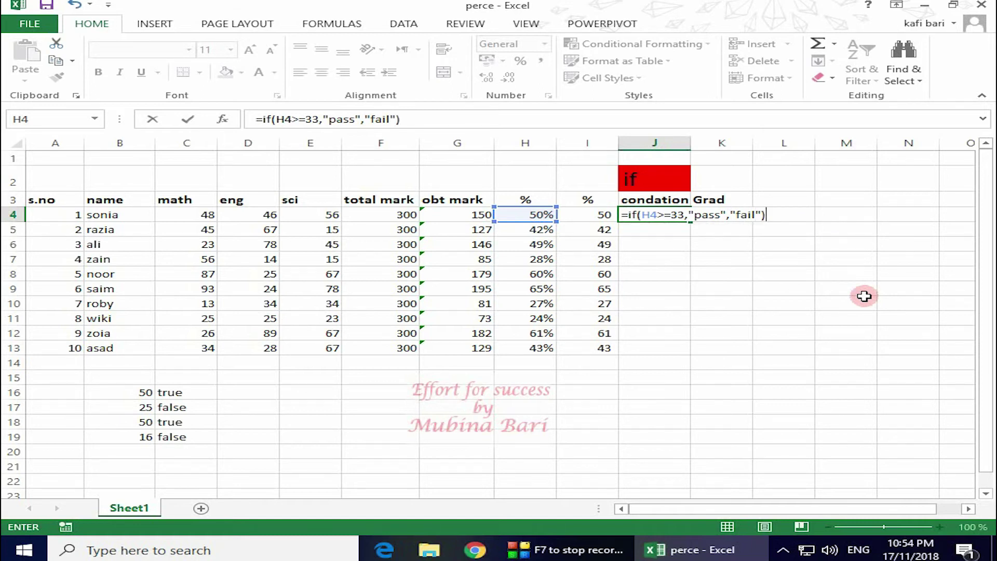
{"action": "key", "text": "Return"}
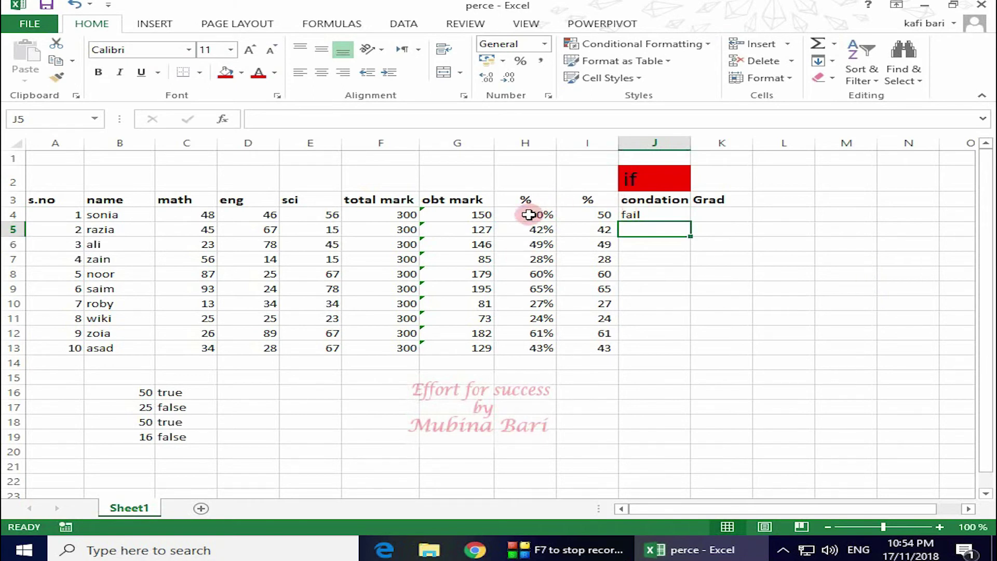
- Fill J4's pass/fail formula down to J13, where every row shows fail
{"action": "left_click", "coordinate": [657, 217]}
{"action": "left_click_drag", "start_coordinate": [691, 220], "coordinate": [712, 351]}
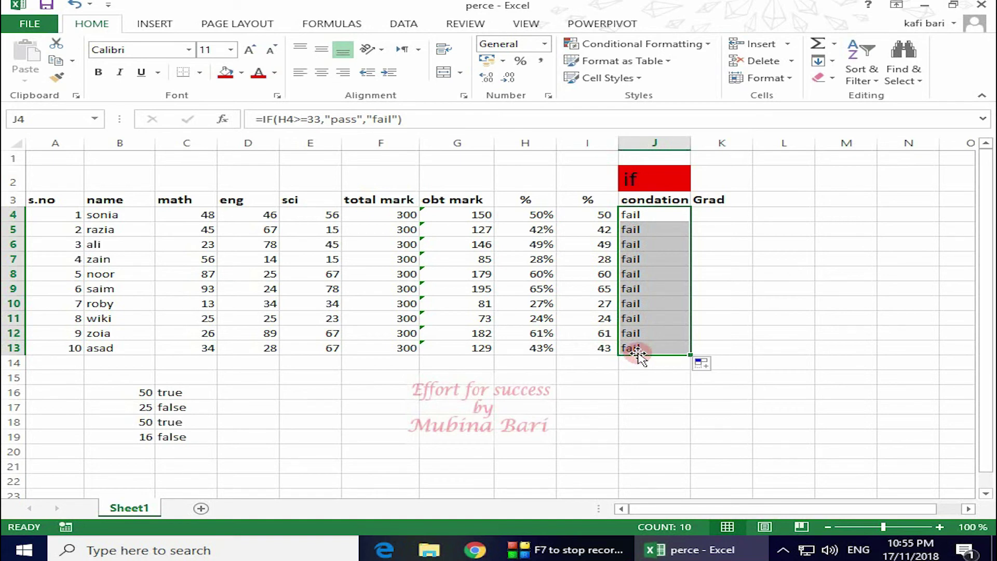
- Clear J4:J13 and enter =if(I4>=33,"pass","fail") in J4 instead
{"action": "key", "text": "Delete"}
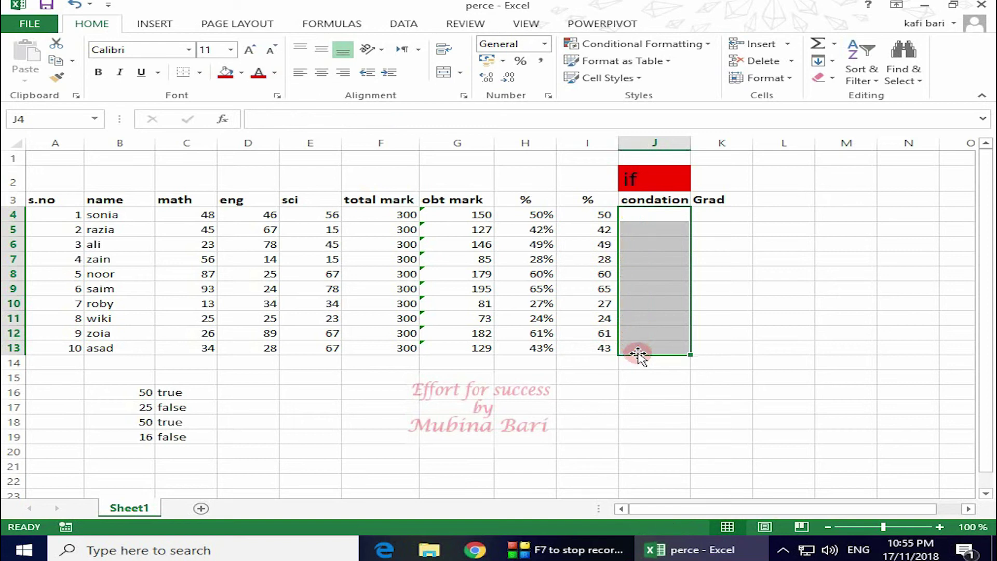
{"action": "left_click", "coordinate": [662, 213]}
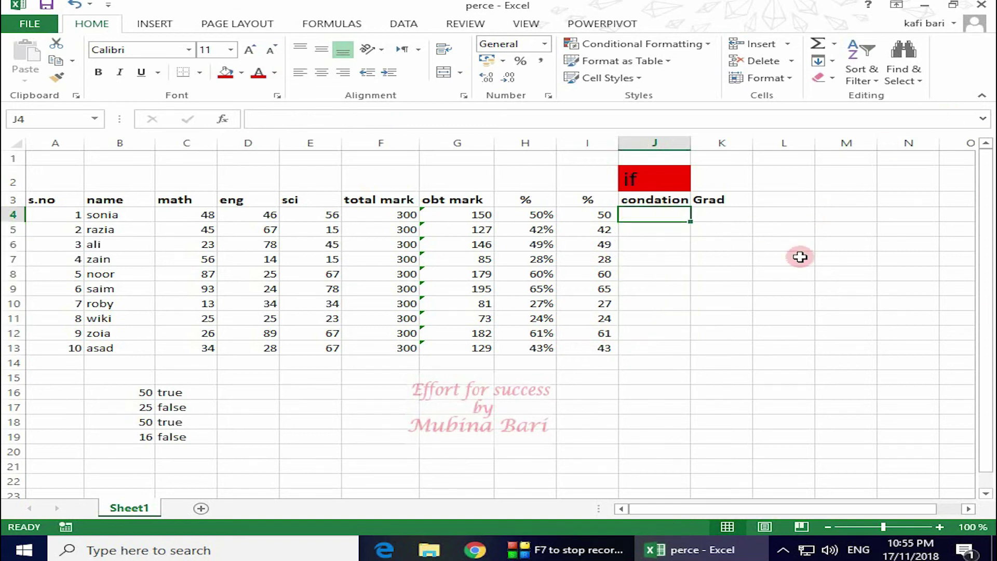
{"action": "type", "text": "="}
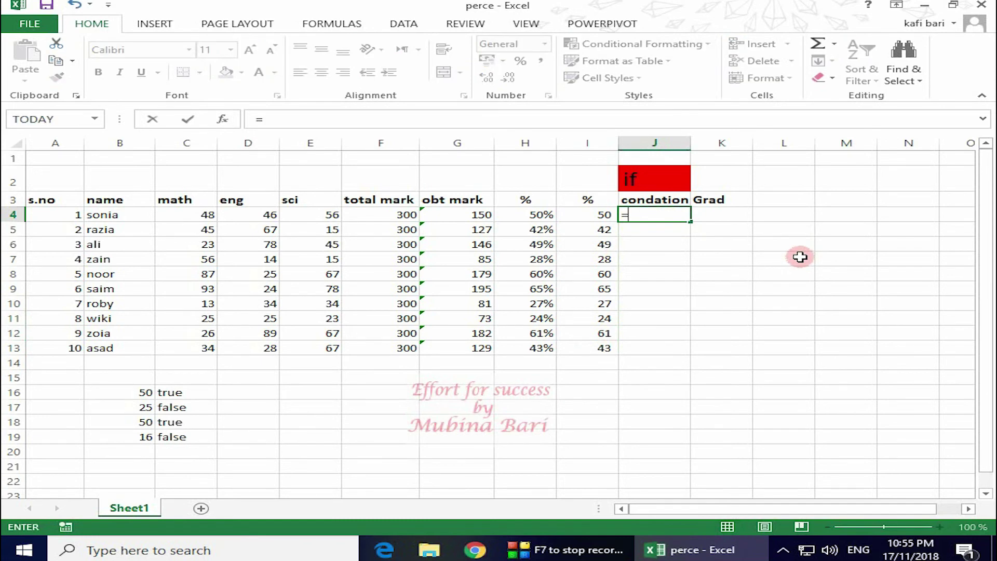
{"action": "type", "text": "if"}
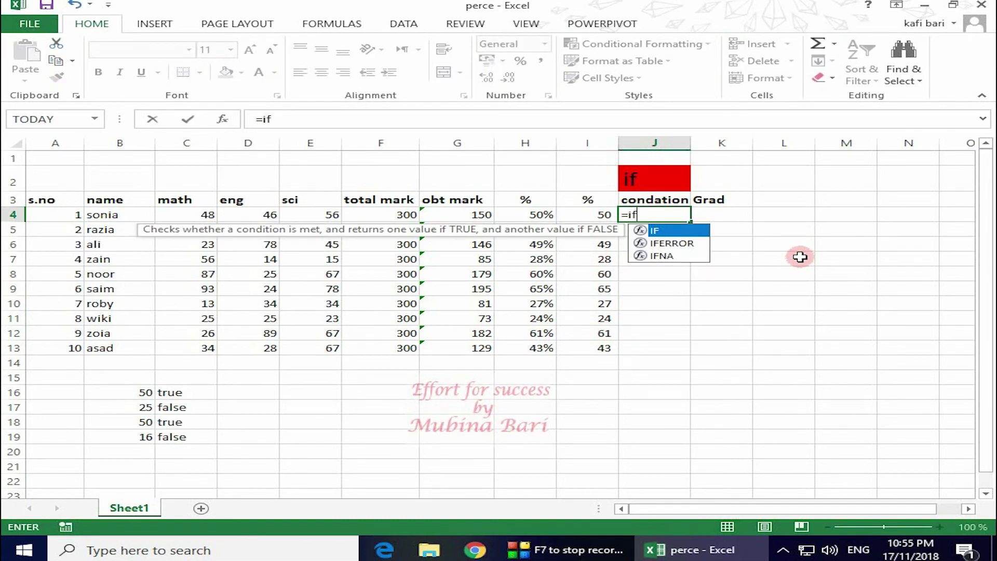
{"action": "type", "text": "("}
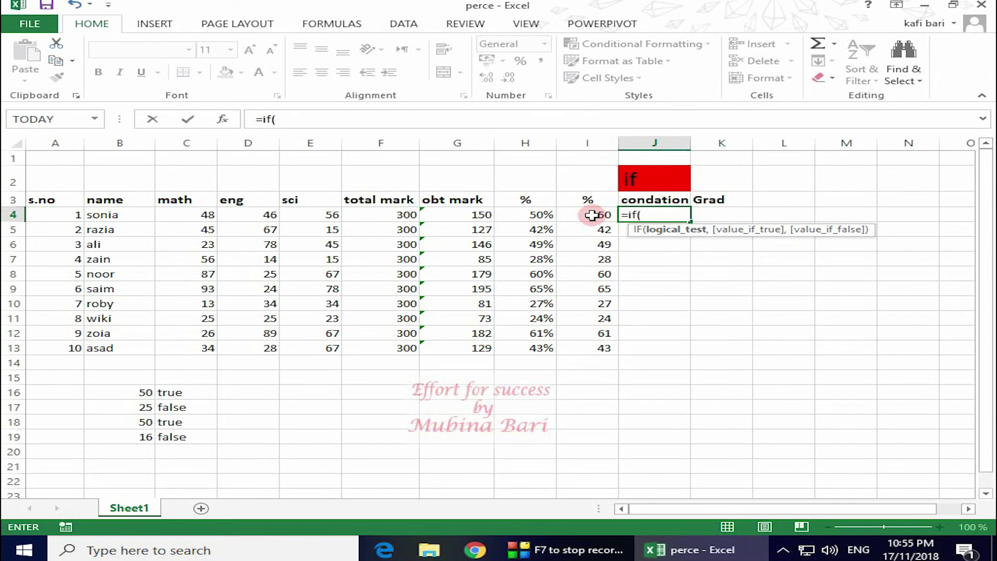
{"action": "left_click", "coordinate": [592, 215]}
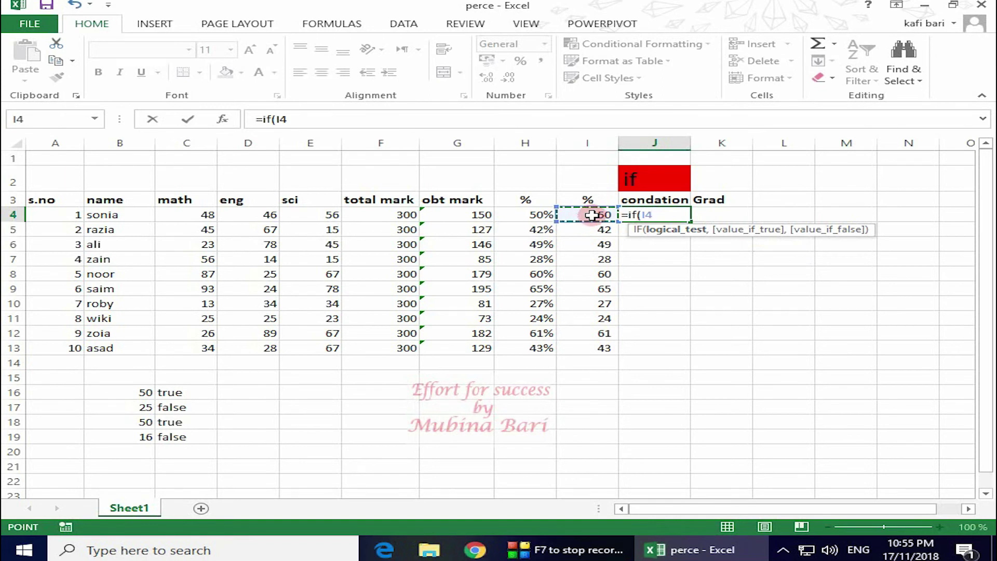
{"action": "type", "text": ">"}
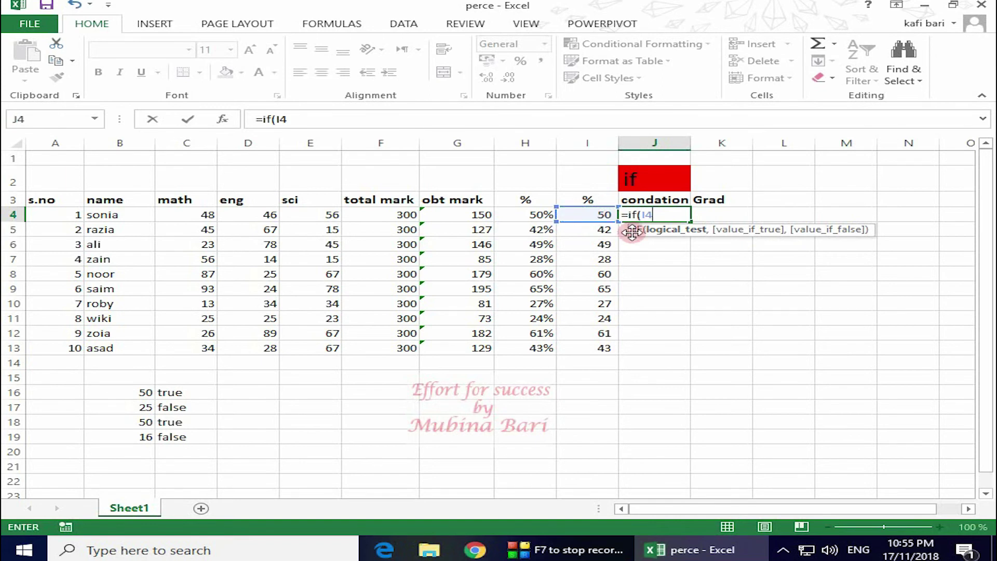
{"action": "type", "text": "="}
{"action": "type", "text": "33"}
{"action": "type", "text": ",\"pass\""}
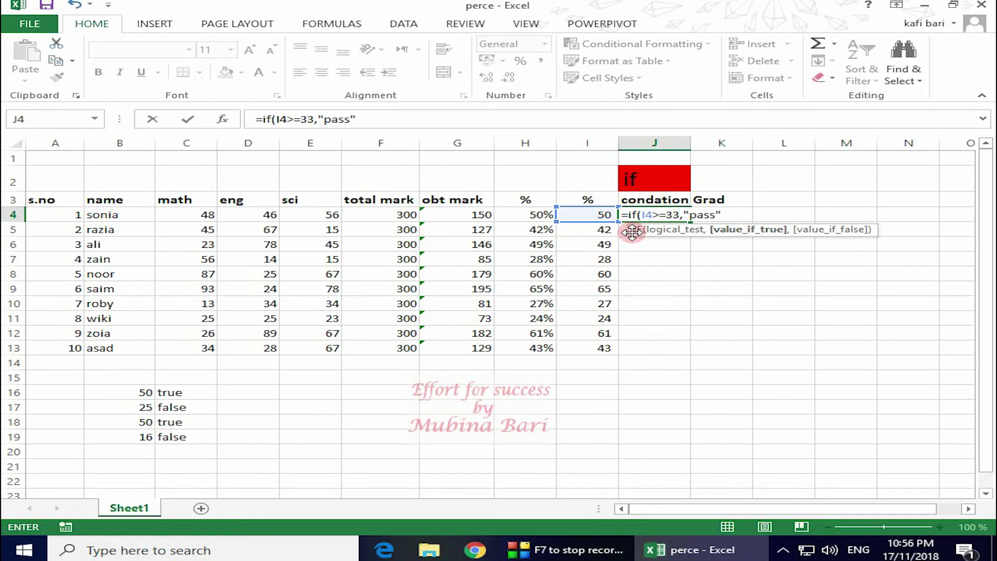
{"action": "type", "text": ","}
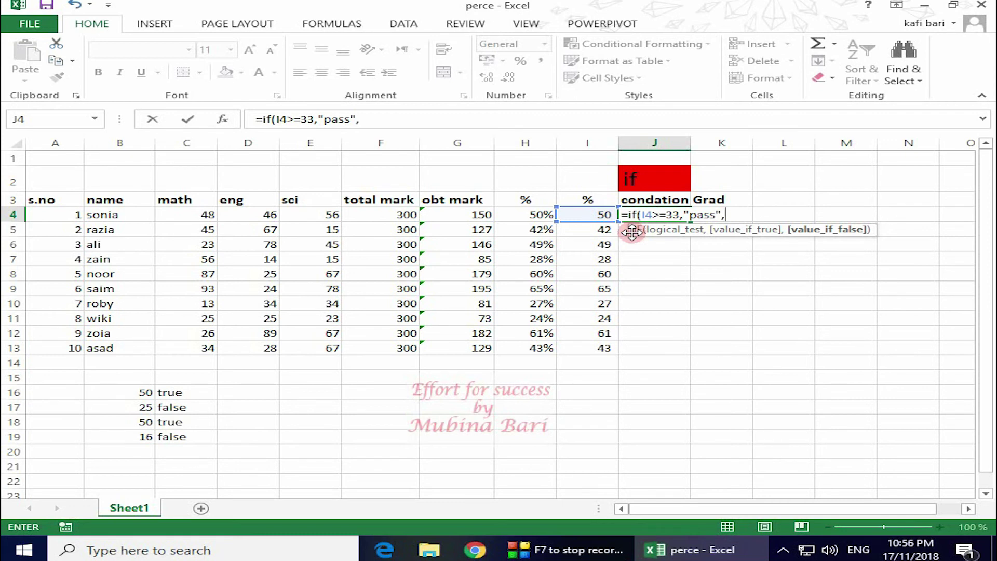
{"action": "type", "text": "\""}
{"action": "type", "text": "fail\""}
{"action": "type", "text": ")"}
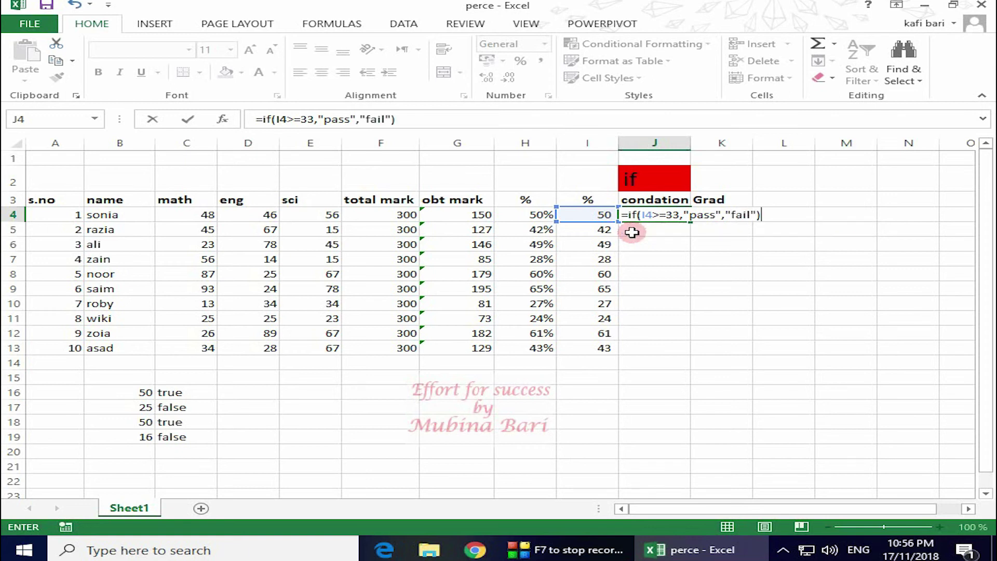
{"action": "key", "text": "Return"}
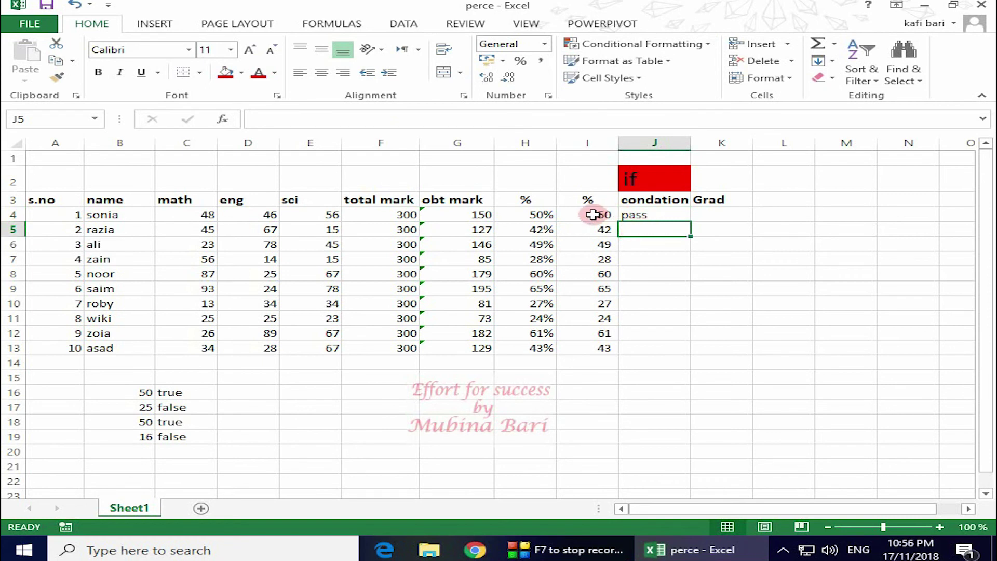
- Fill the corrected J4 formula down to J13 so each student shows pass or fail
{"action": "left_click", "coordinate": [689, 220]}
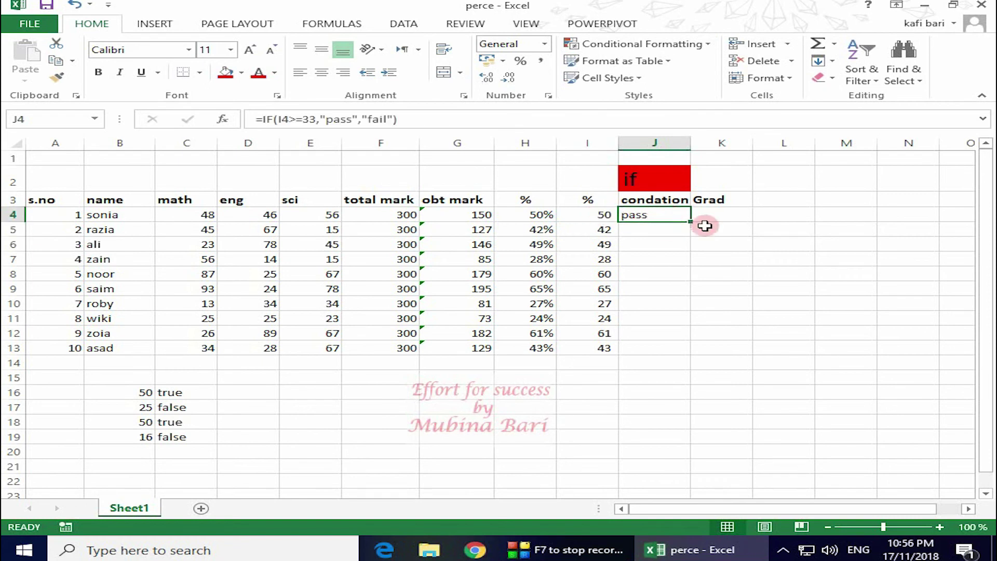
{"action": "left_click_drag", "start_coordinate": [689, 219], "coordinate": [708, 350]}
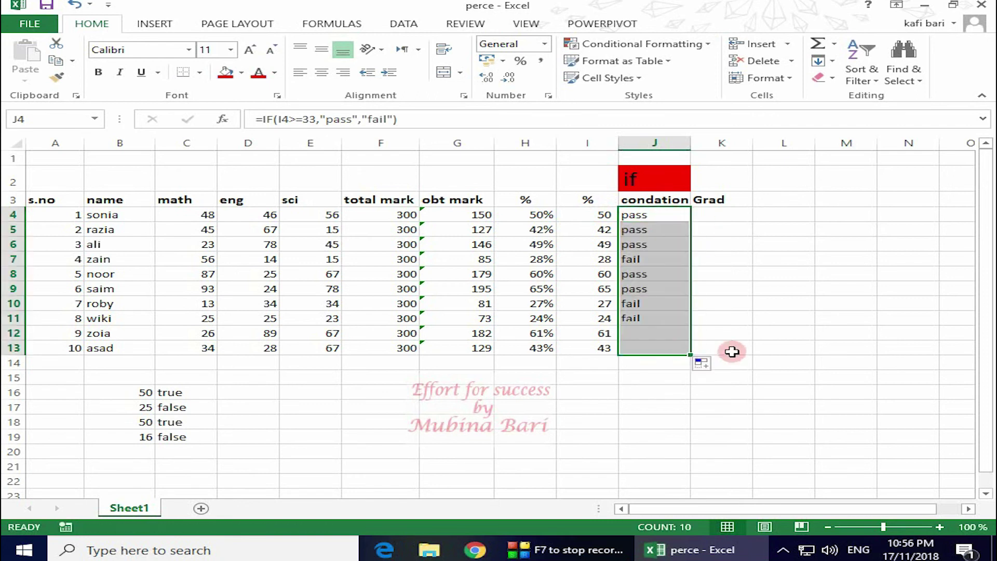